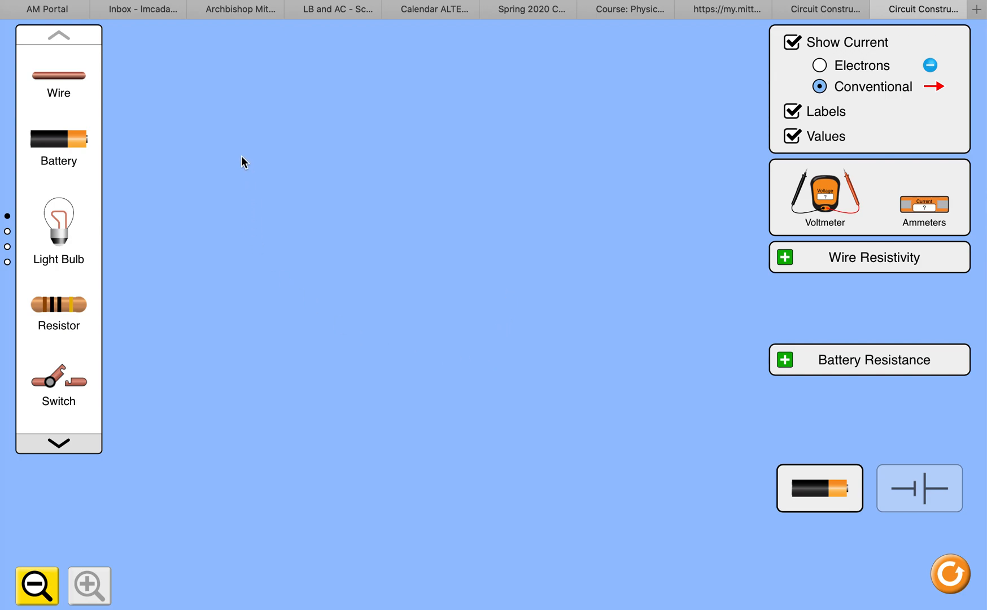
Place a battery in the upper part of the workspace and set its voltage to 12.0 volts
drag(66, 144, 301, 239)
click(285, 247)
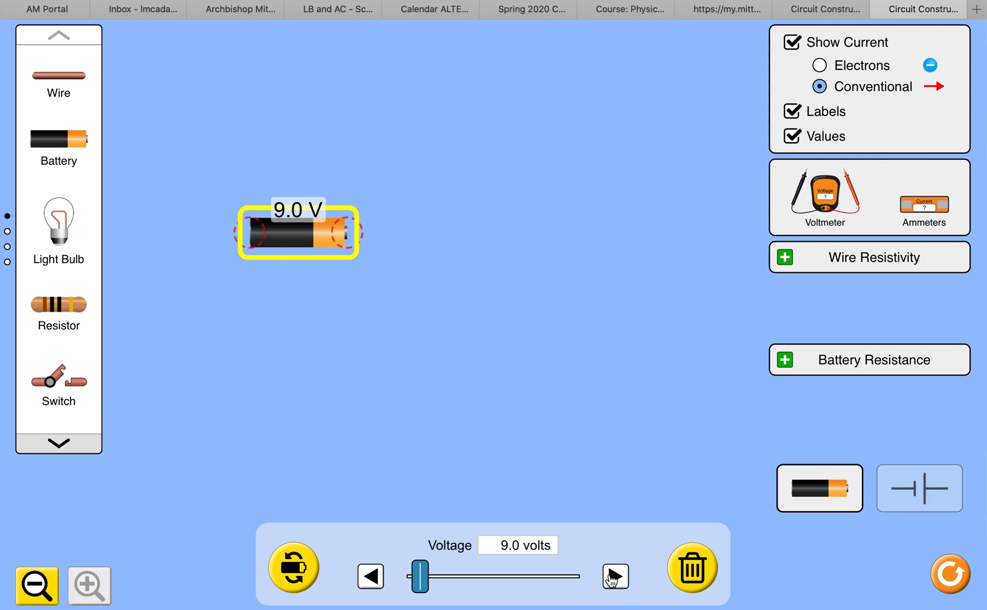
drag(614, 577, 614, 577)
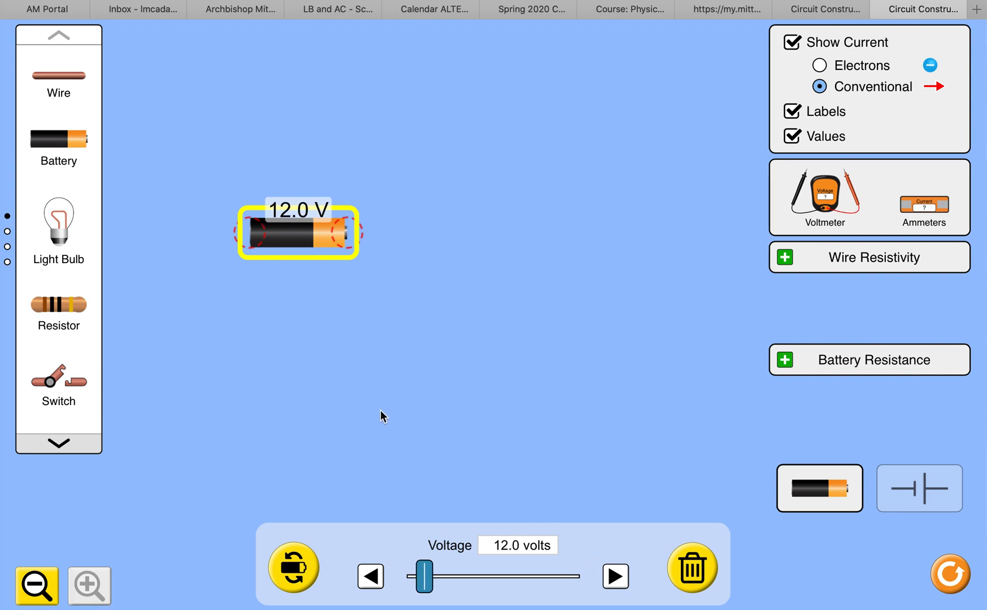
click(300, 358)
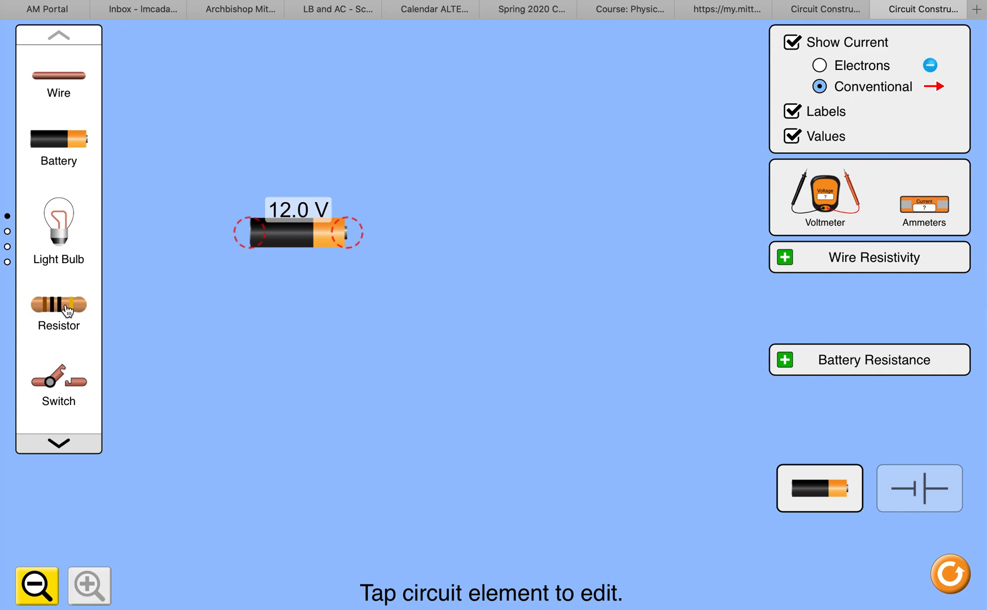
Add a resistor below the battery and set its resistance to 15.0 ohms
drag(57, 307, 298, 344)
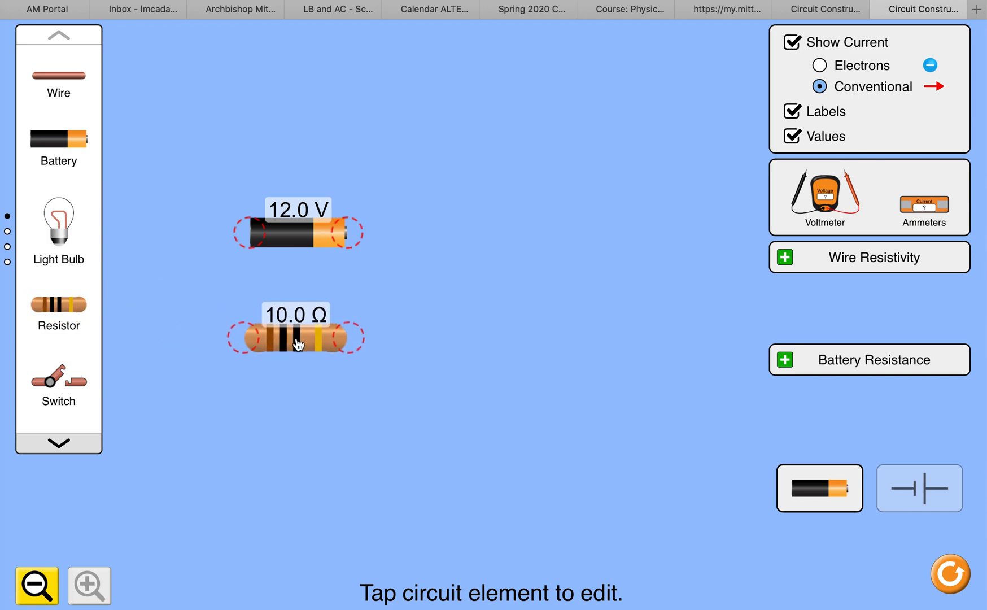
click(295, 346)
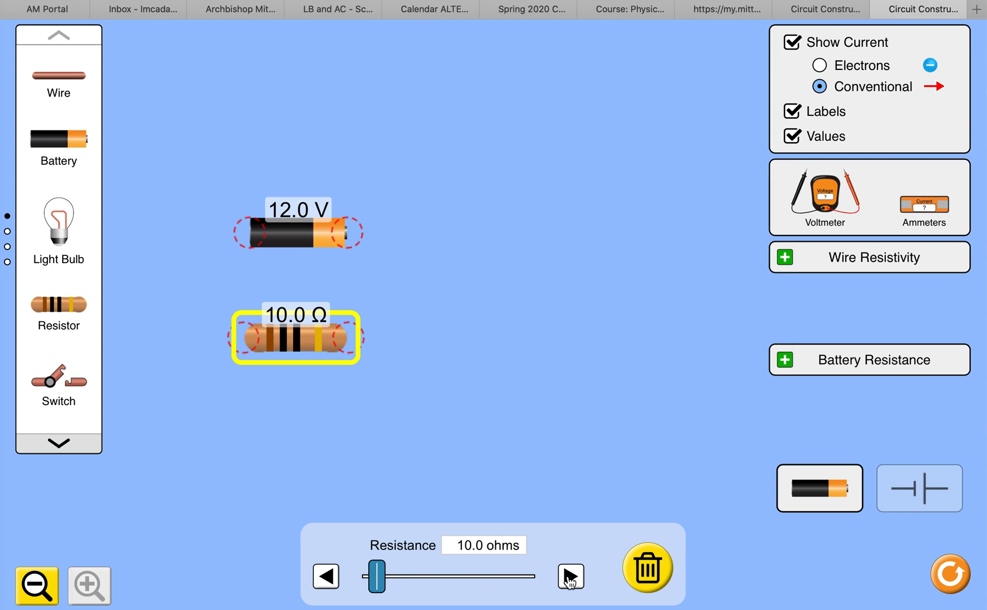
click(571, 577)
click(570, 577)
click(570, 577)
click(570, 577)
click(570, 577)
click(570, 577)
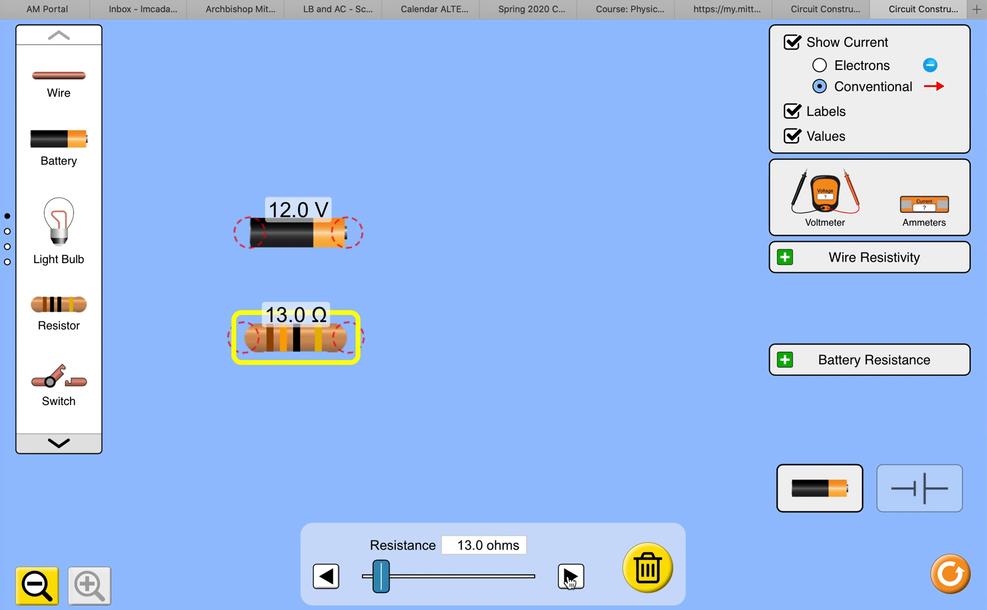
click(570, 577)
click(570, 577)
click(570, 577)
click(570, 577)
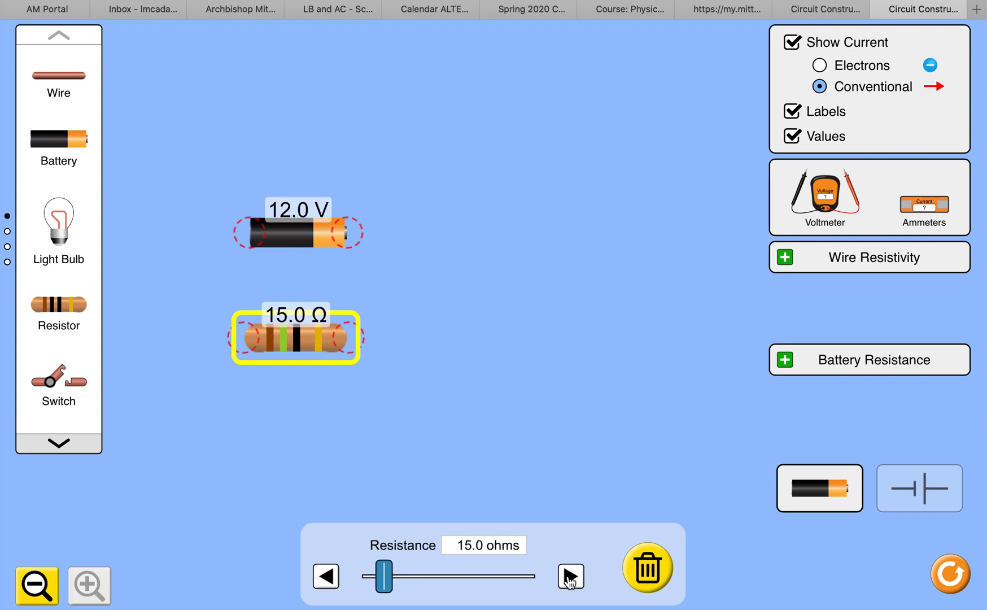
click(393, 460)
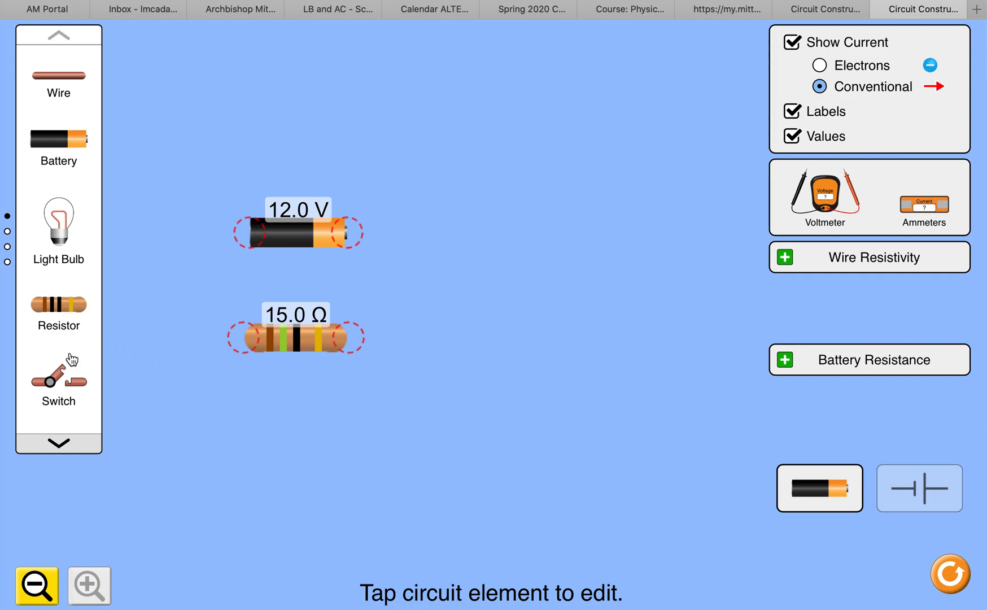
click(59, 446)
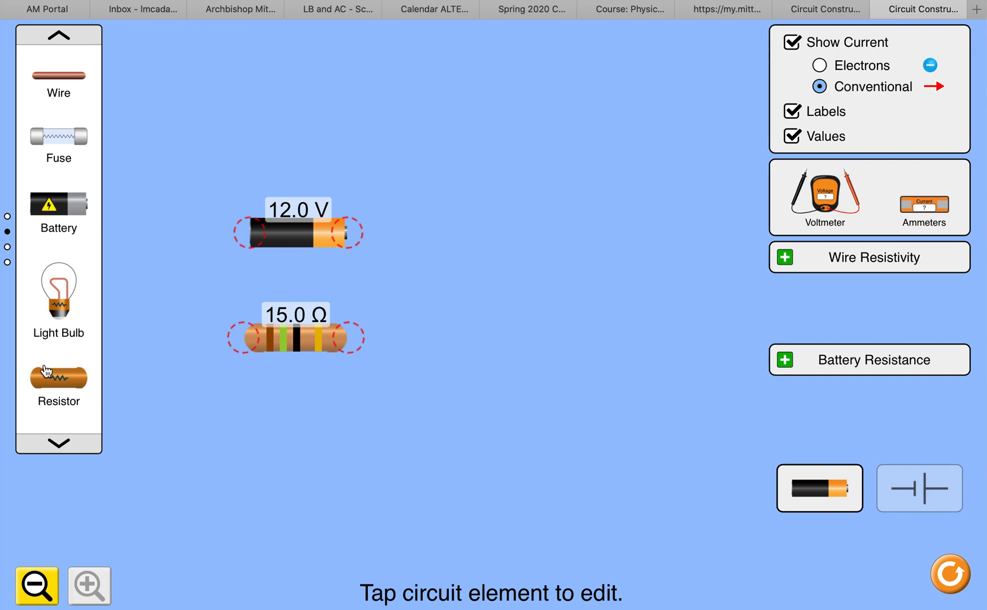
click(56, 35)
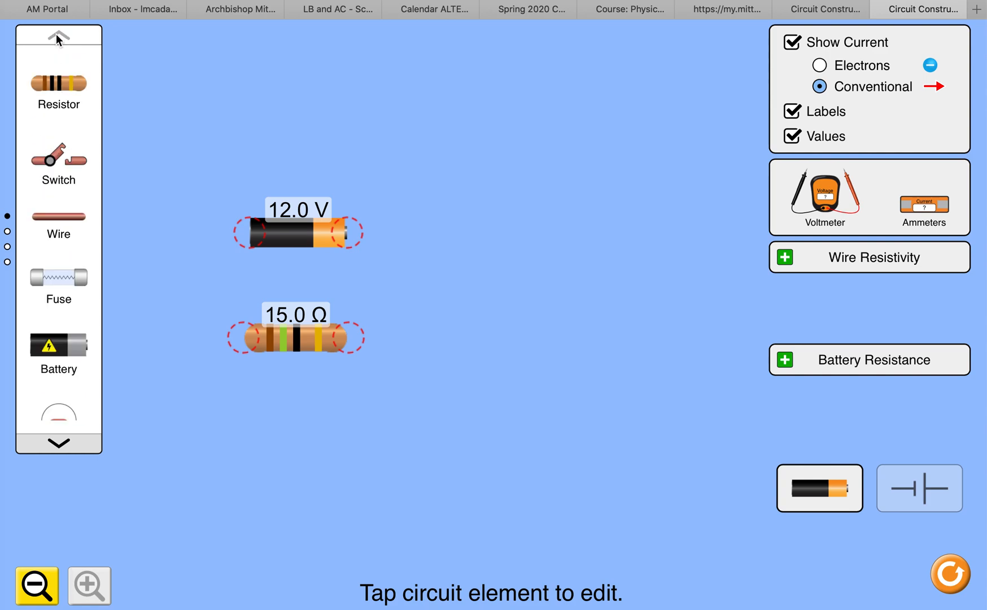
click(59, 442)
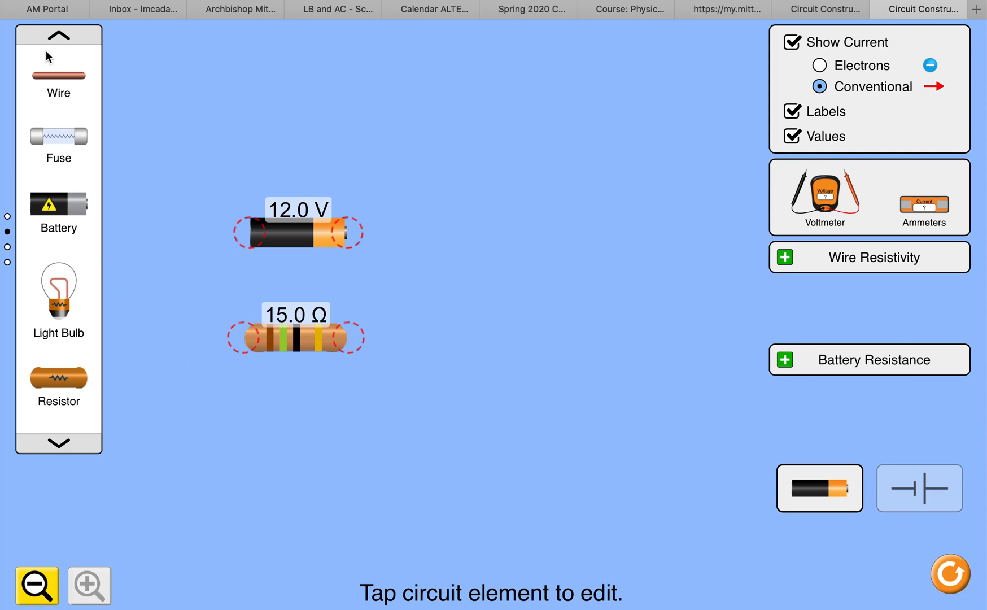
click(54, 35)
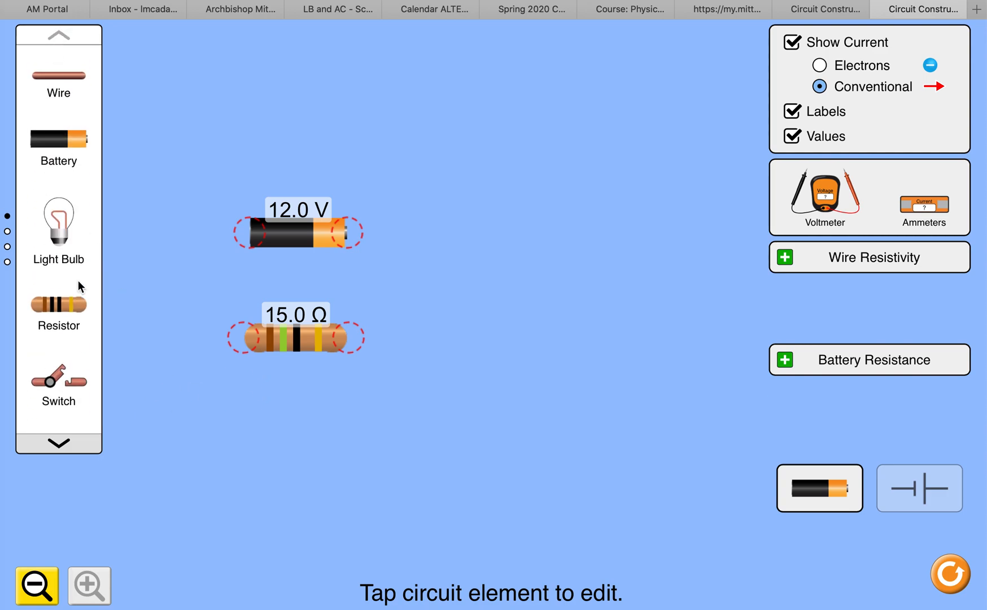
Add a second resistor below the 15 ohm one and set its resistance to 20.0 ohms
drag(51, 313, 308, 430)
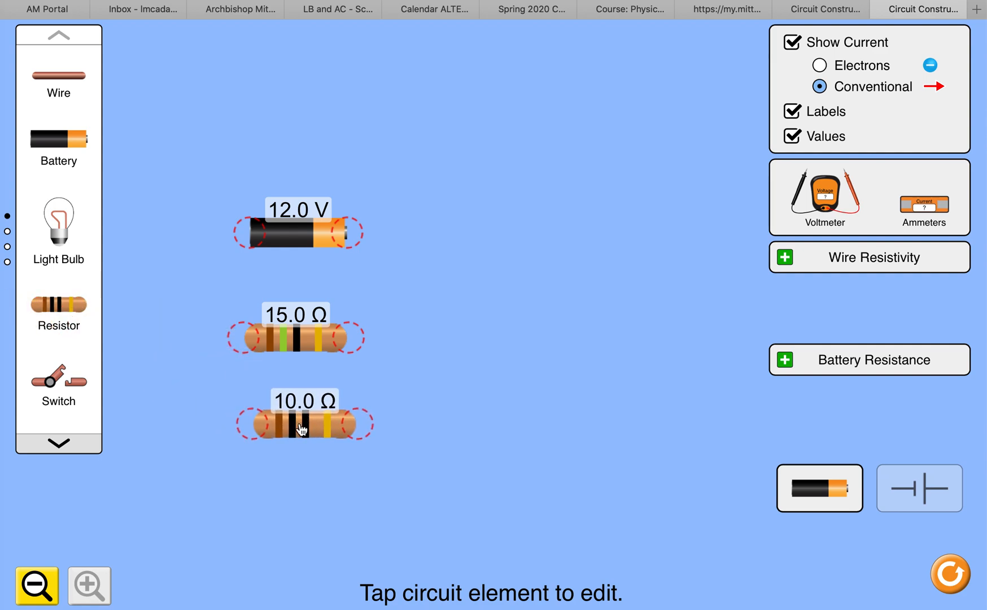
click(302, 430)
drag(570, 576, 570, 576)
click(324, 575)
click(333, 505)
Add a third resistor below the 20 ohm one and set its resistance to 25.0 ohms
drag(71, 308, 326, 512)
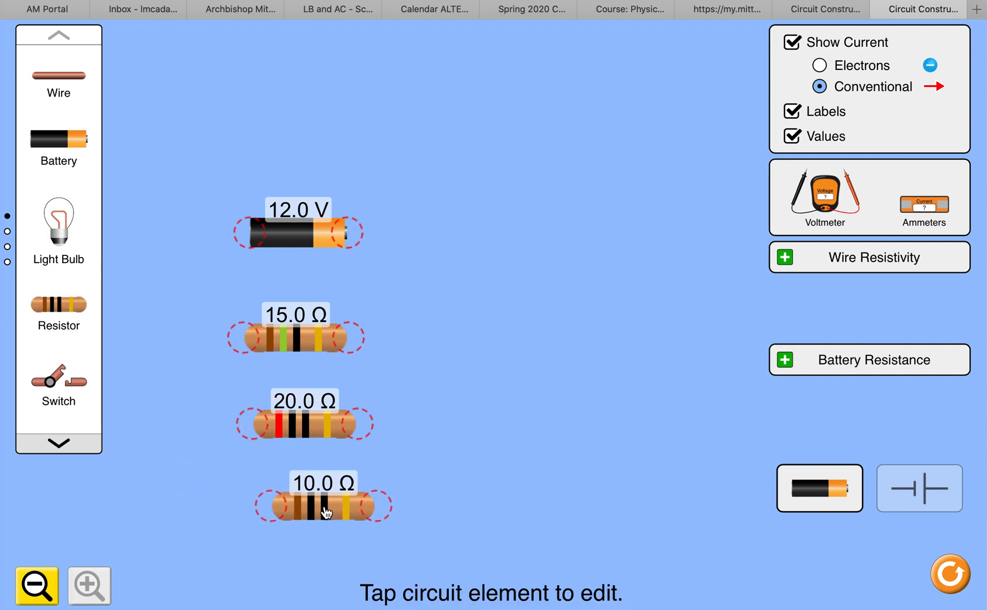
click(326, 512)
drag(566, 584, 569, 582)
click(569, 582)
click(569, 581)
click(513, 492)
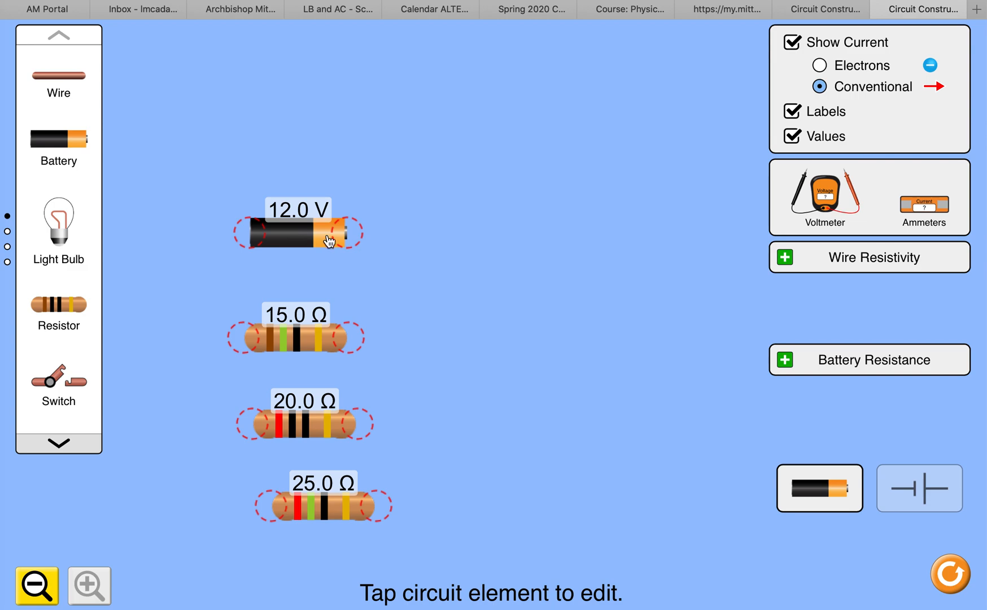
Turn the battery upright with its positive end up, and stand the three resistors vertically in a column to its right
drag(347, 237, 235, 142)
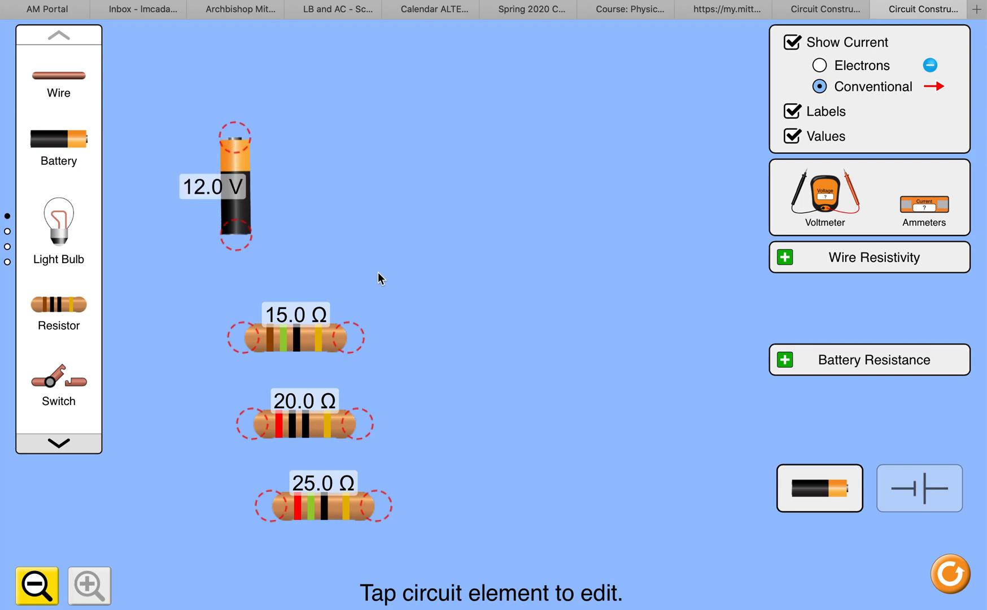
drag(300, 344, 466, 252)
drag(315, 424, 456, 385)
drag(272, 507, 415, 421)
drag(407, 502, 459, 529)
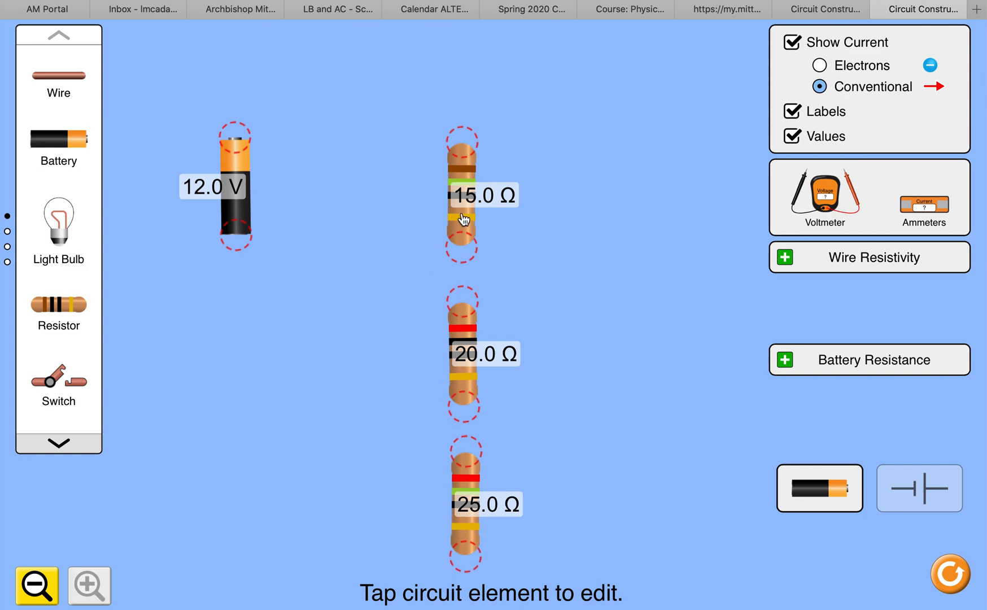
Space the three upright resistors evenly in their column, leaving gaps between them for wires
drag(463, 218, 466, 156)
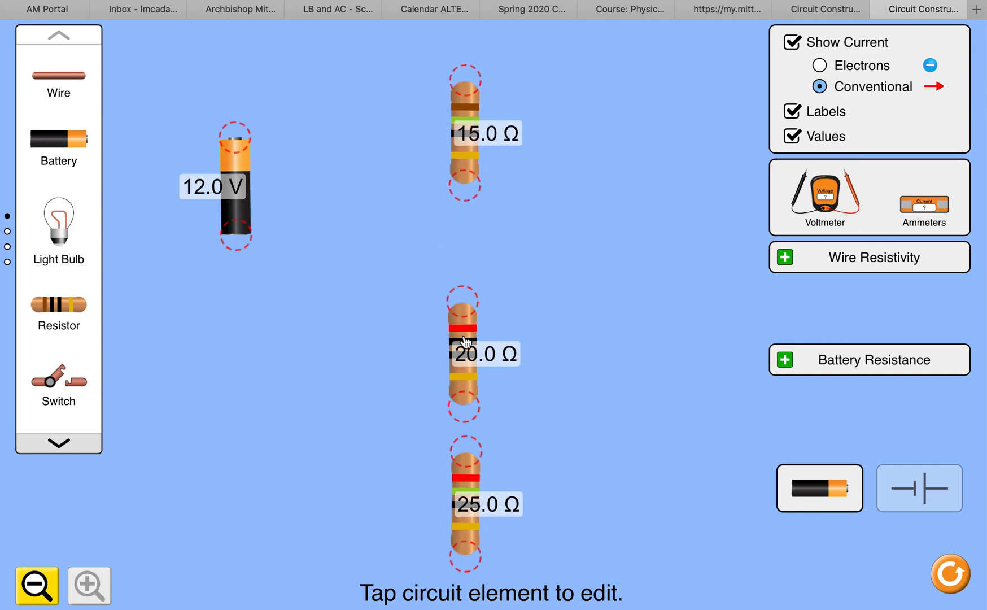
drag(466, 376, 470, 337)
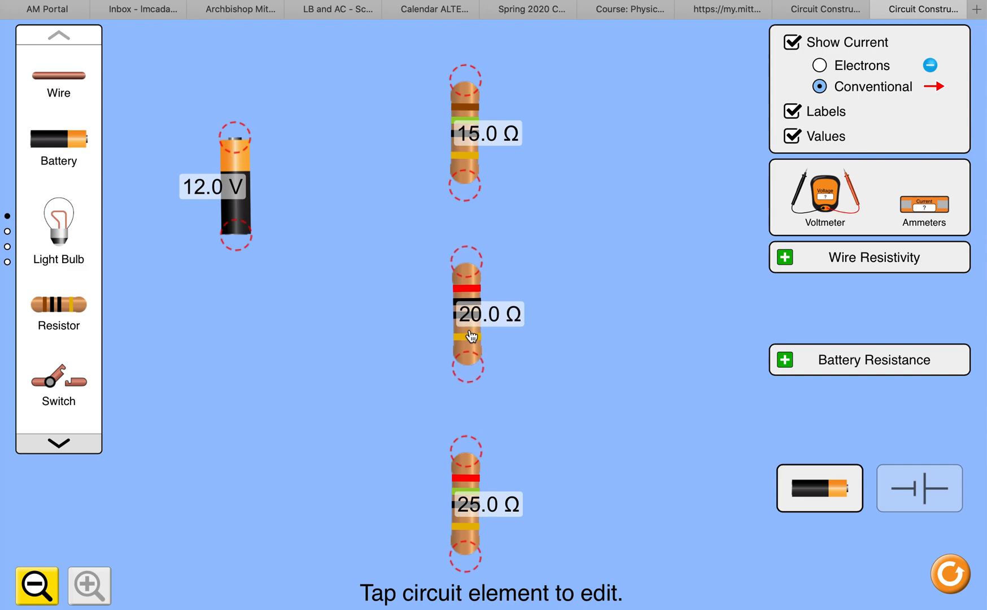
drag(464, 531, 470, 518)
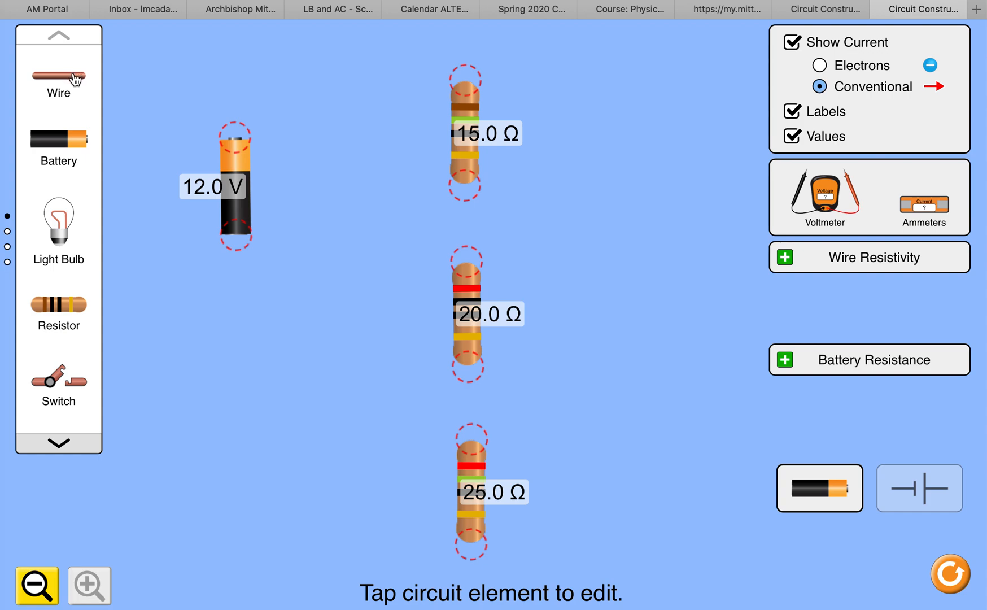
Wire the battery and the 15, 20 and 25 ohm resistors into one closed series loop
drag(75, 79, 447, 83)
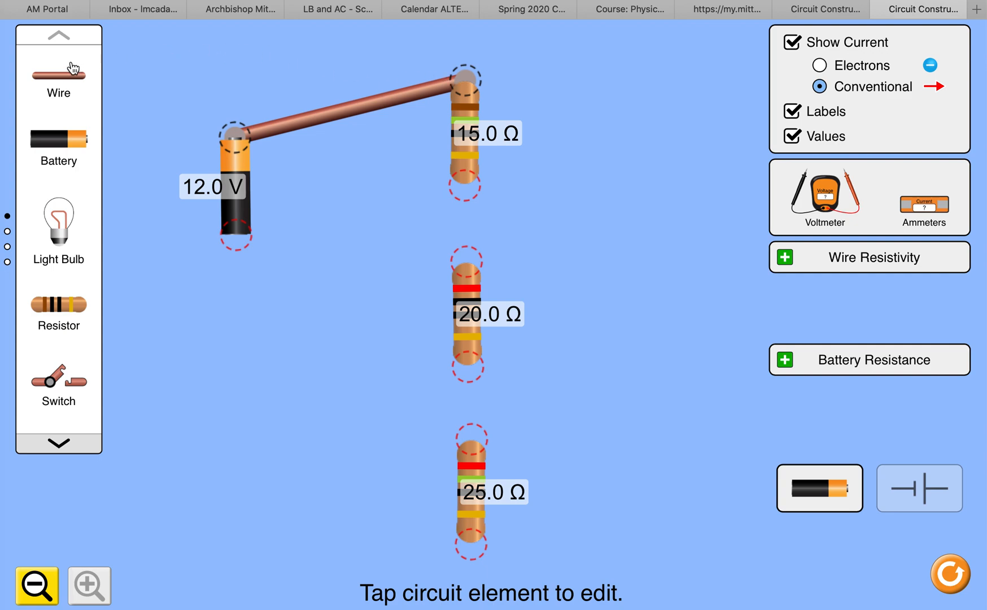
drag(67, 76, 465, 191)
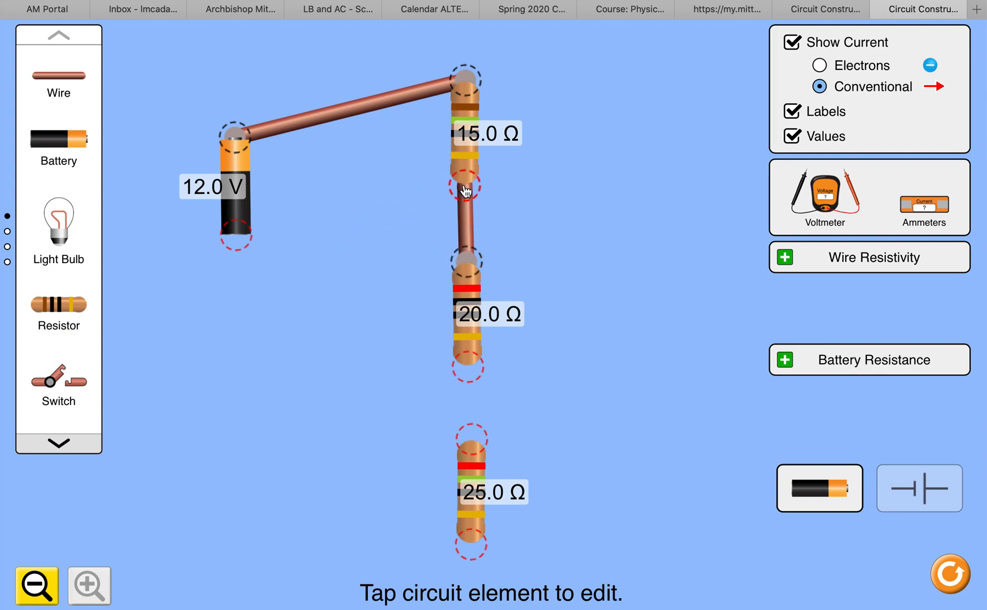
drag(68, 79, 466, 440)
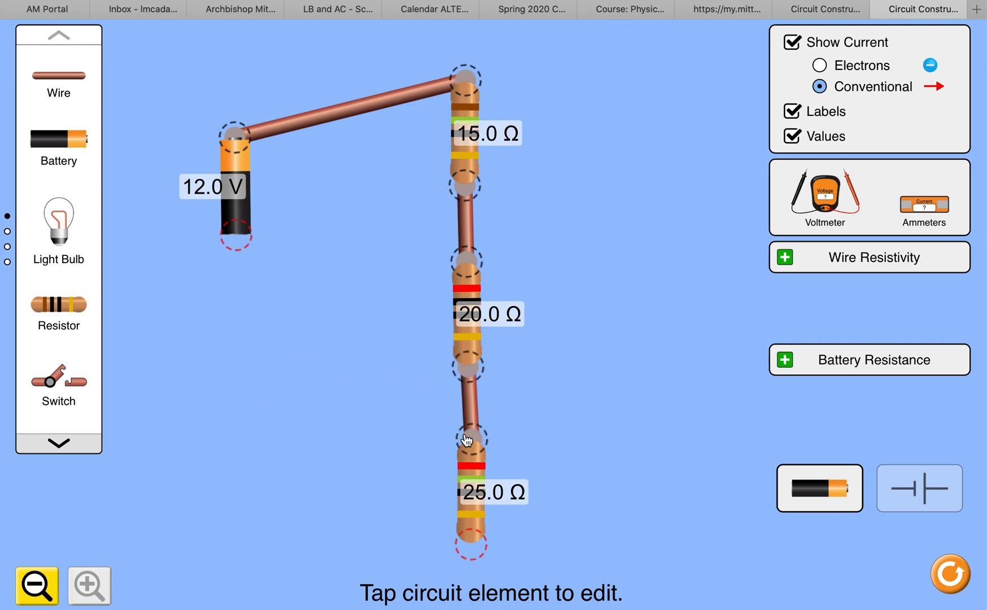
drag(63, 84, 451, 550)
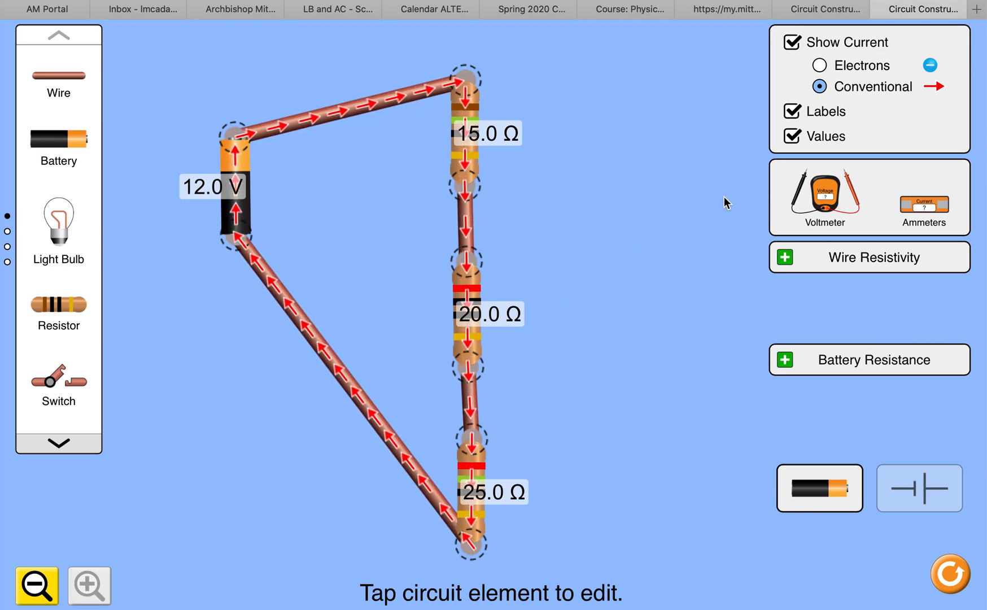
Bring in the voltmeter and measure the voltage across the 15 ohm resistor, with the red probe on its upper end
drag(823, 197, 617, 199)
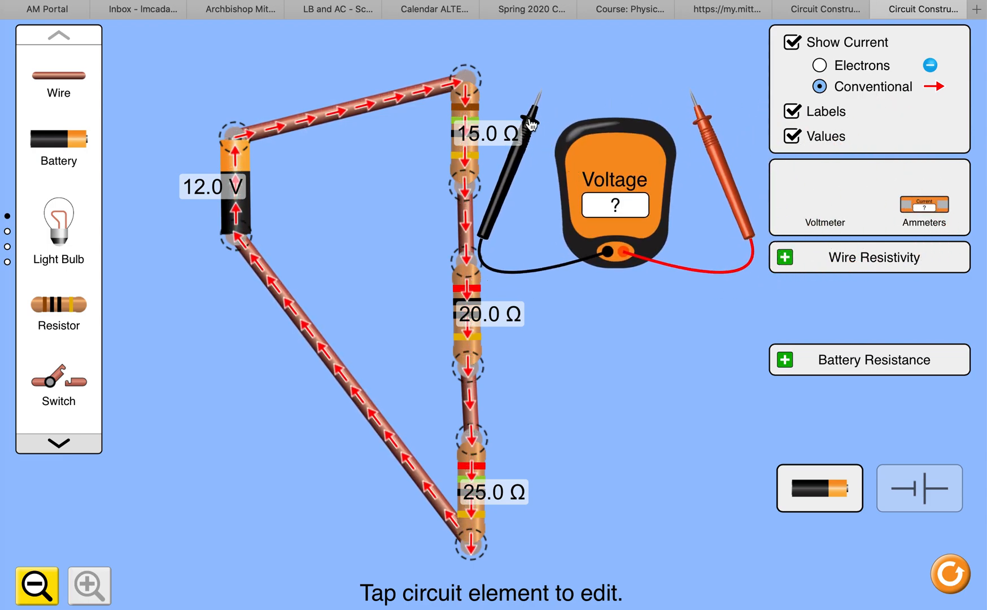
drag(531, 125, 456, 210)
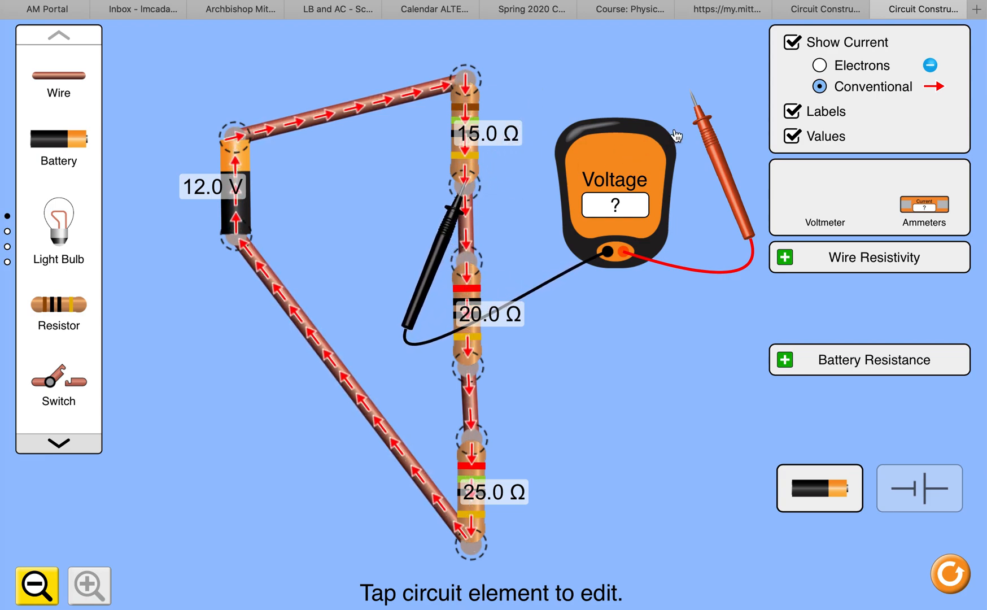
drag(701, 128, 482, 117)
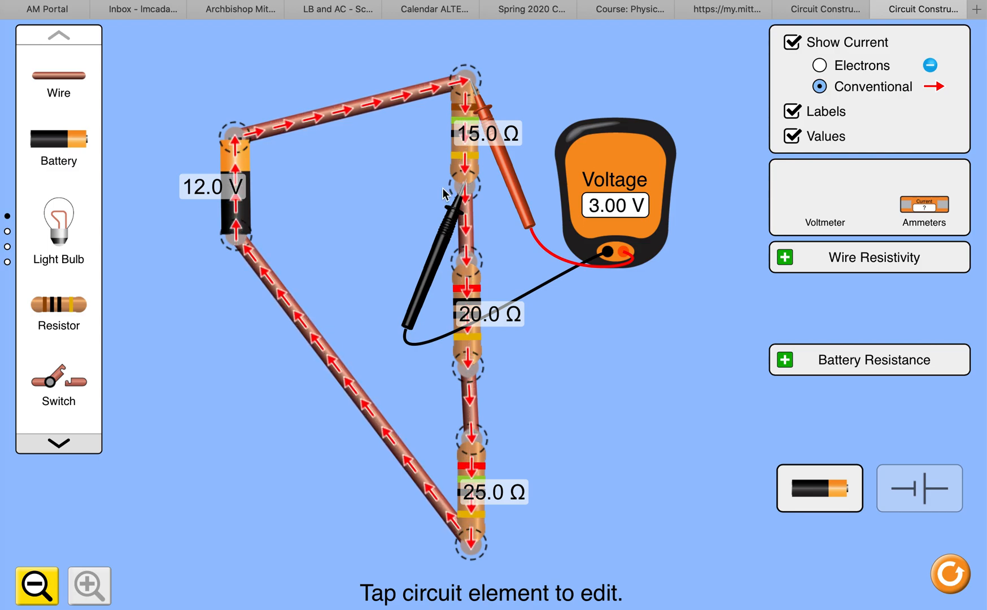
Measure the voltage across the 20 ohm resistor and across the 25 ohm resistor, keeping the red probe on the upper end
drag(447, 226, 458, 429)
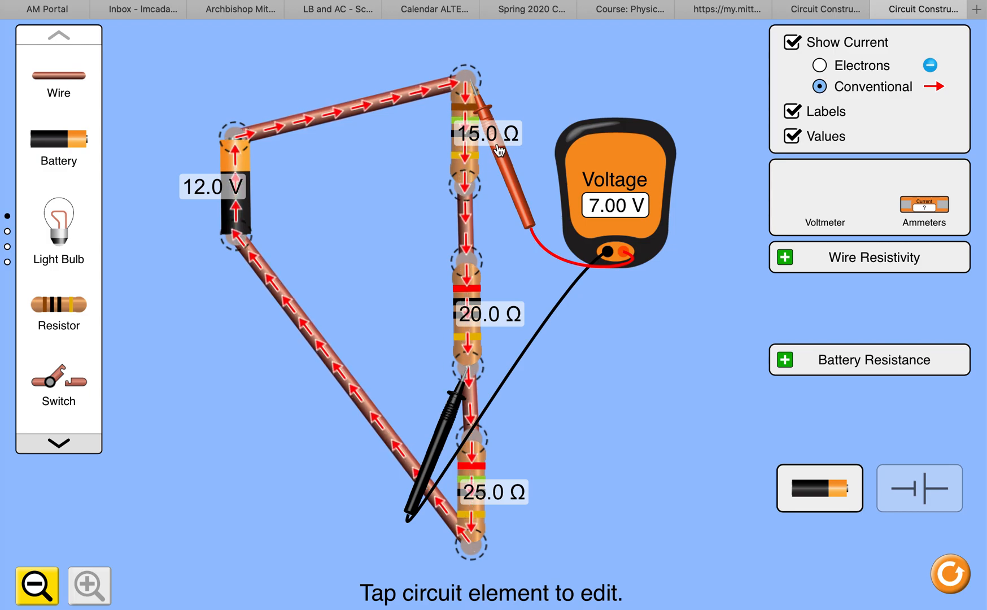
drag(499, 157, 496, 338)
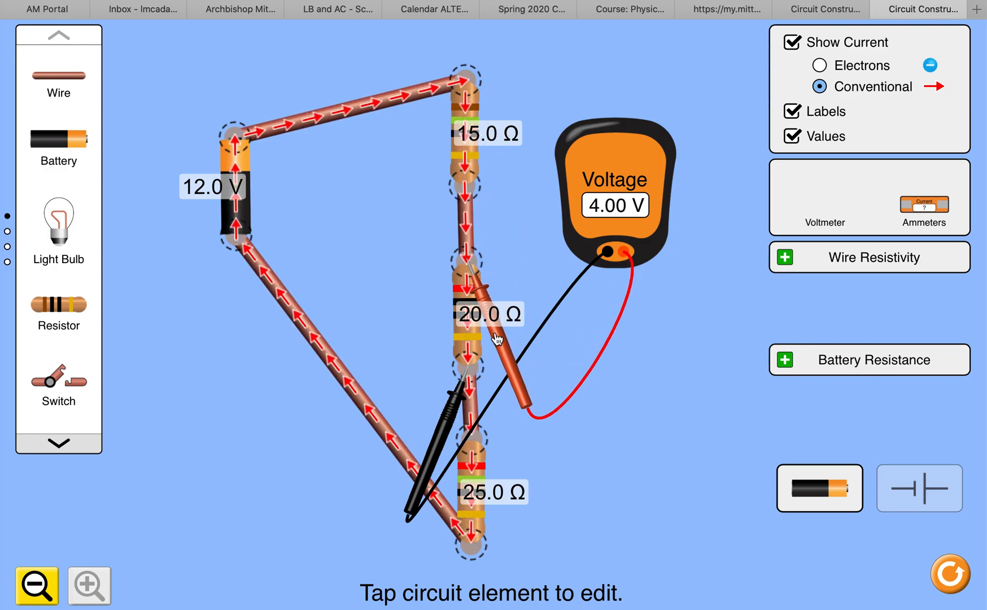
drag(457, 408, 460, 580)
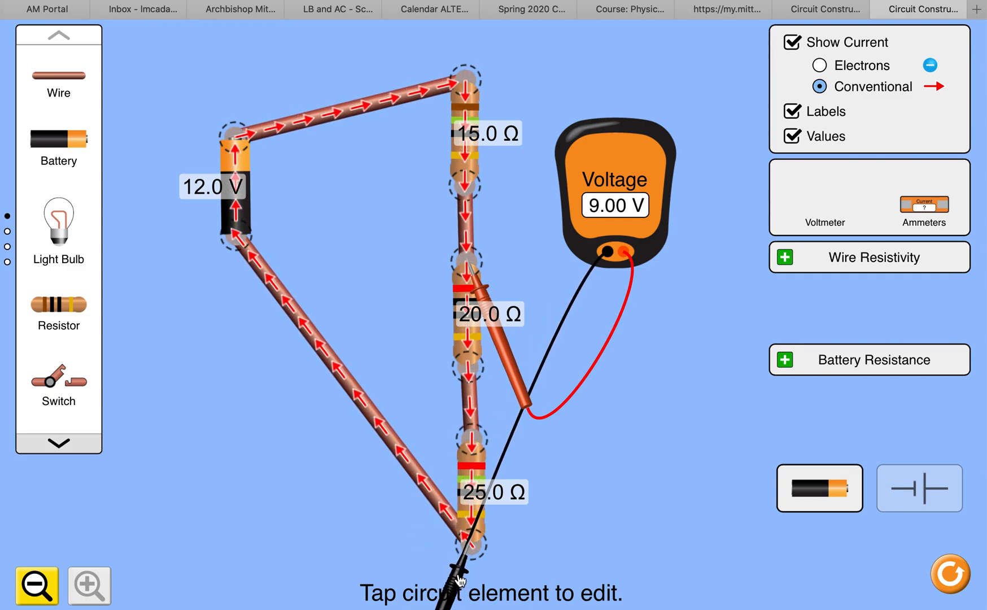
drag(500, 337, 504, 510)
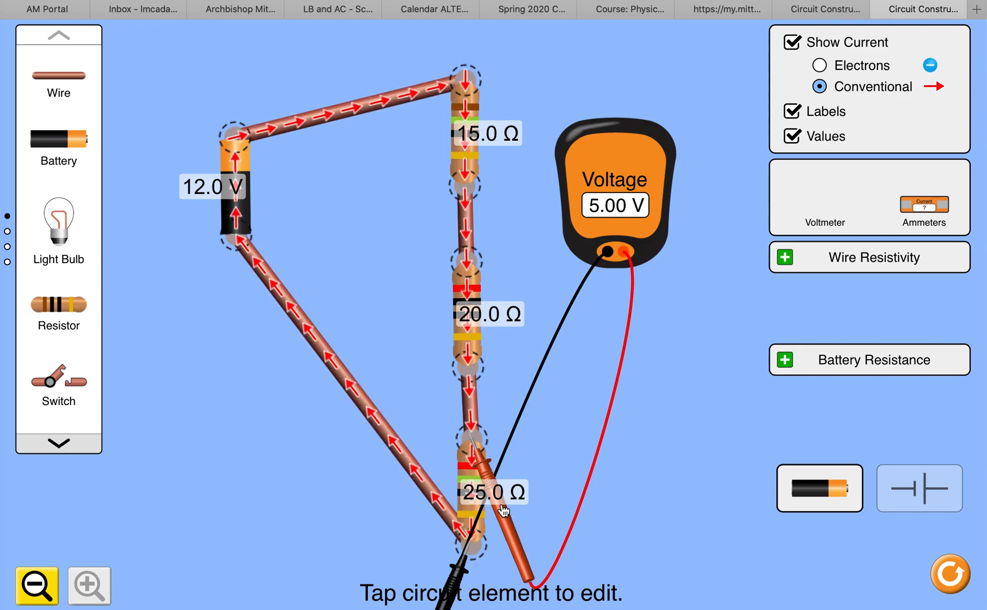
Measure the voltage across the battery with the red probe on its positive end, and put the voltmeter away
drag(459, 558, 219, 268)
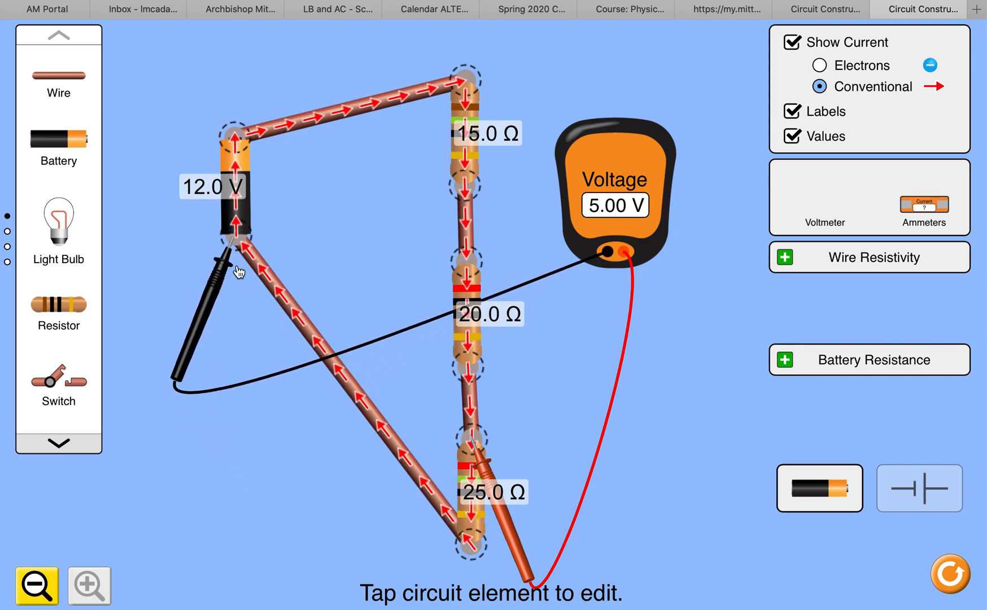
drag(489, 479, 254, 180)
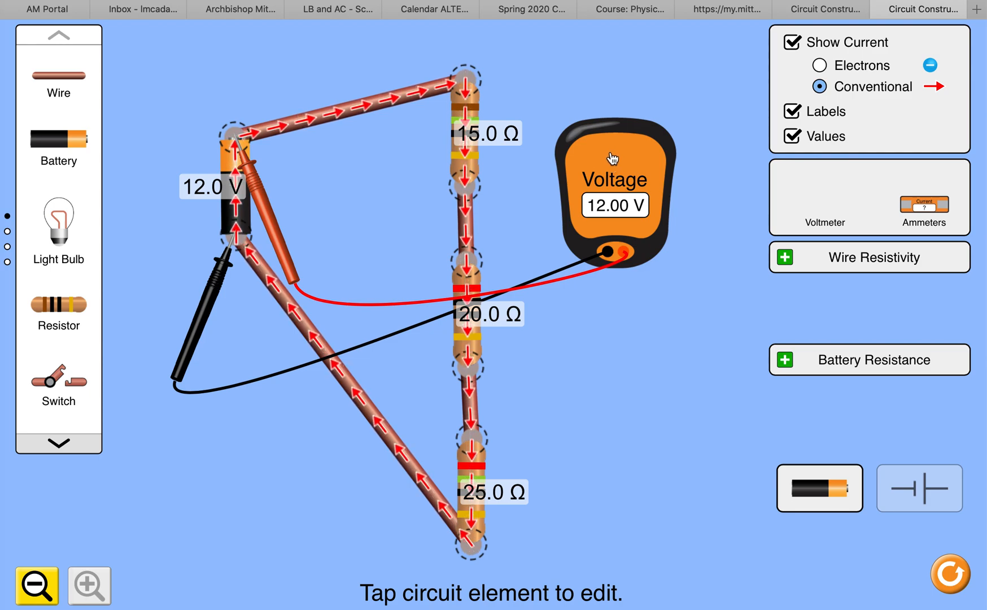
drag(613, 158, 820, 163)
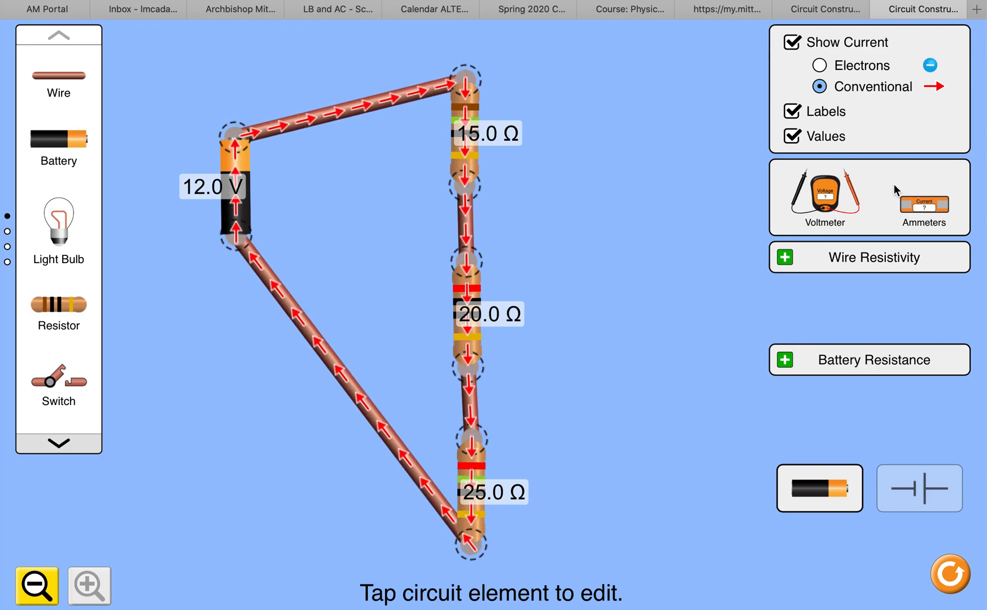
Replace the wire between the 15 and 20 ohm resistors with an ammeter connected in series
drag(921, 209, 640, 242)
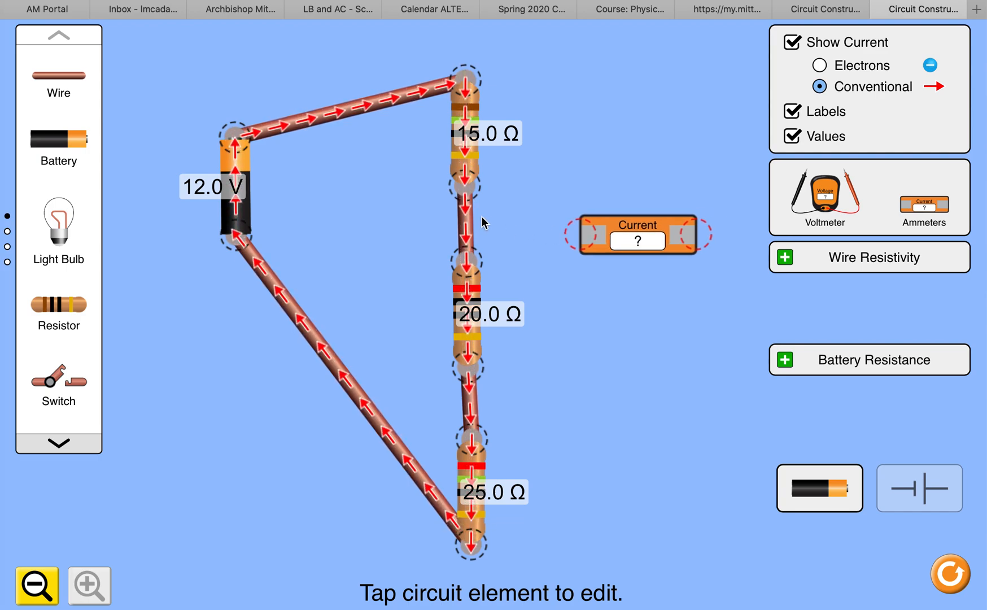
click(464, 226)
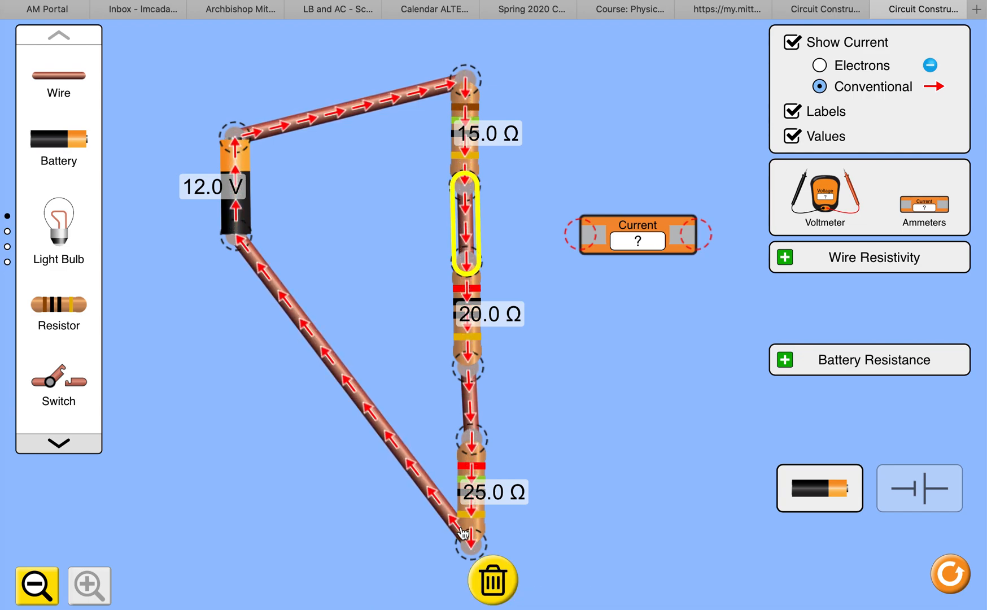
click(492, 581)
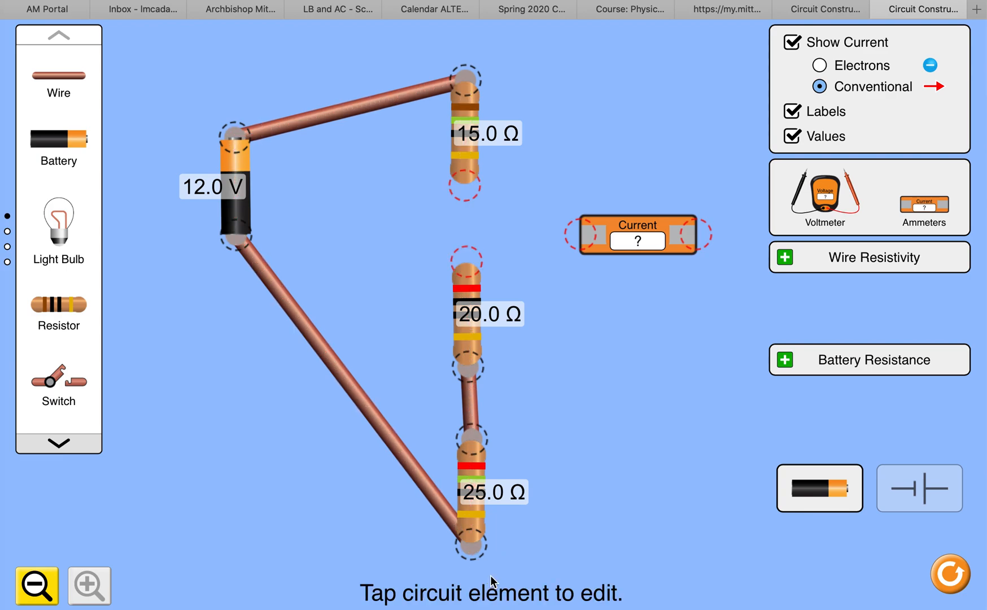
drag(576, 217, 498, 261)
drag(586, 256, 471, 192)
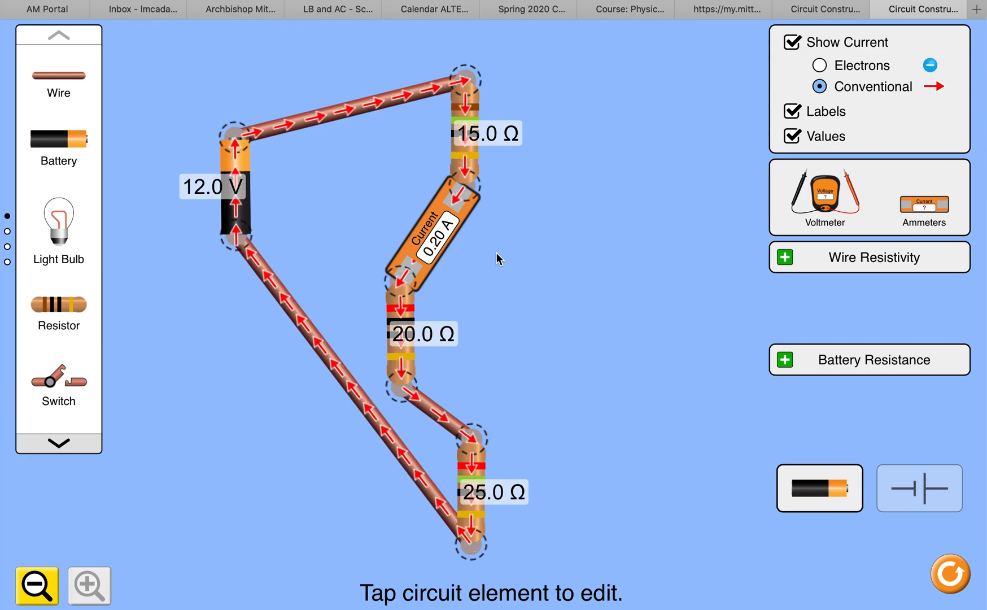
key(super+shift+5)
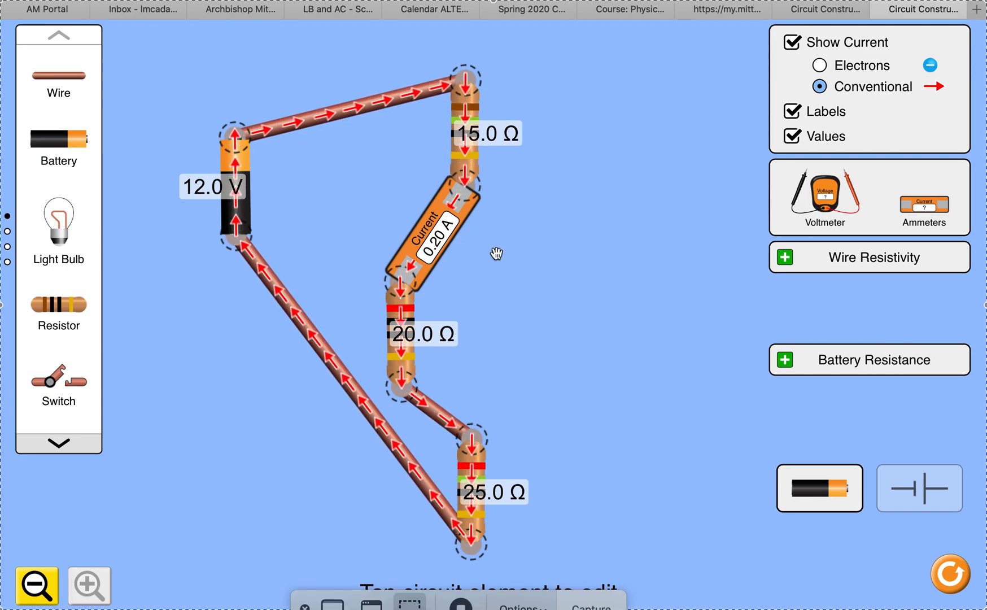